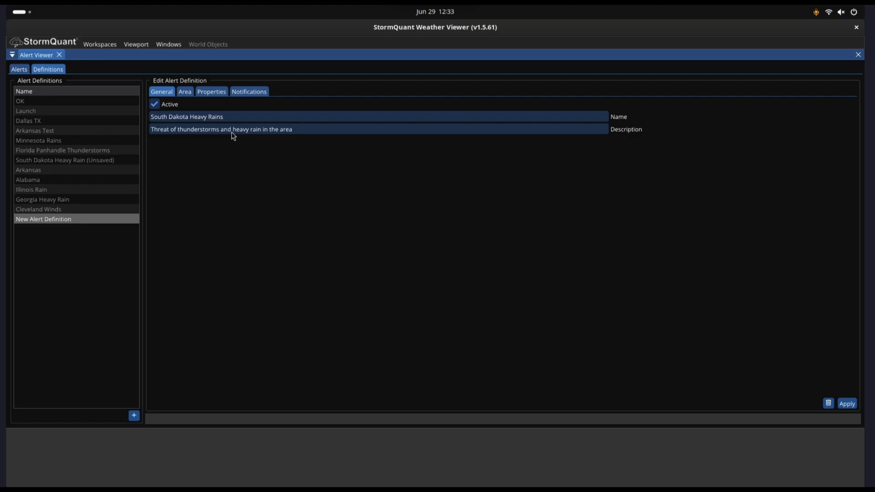
- Open the area selection map and choose the Northern Great Plains region
click(185, 91)
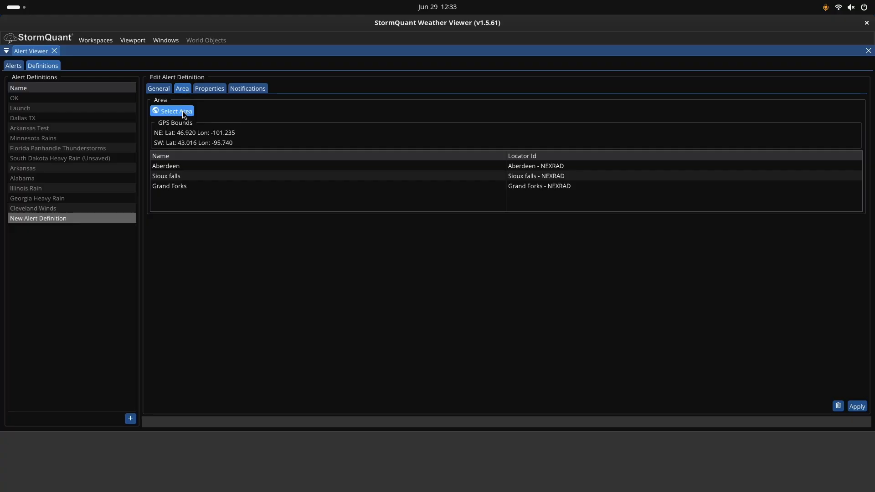
click(182, 112)
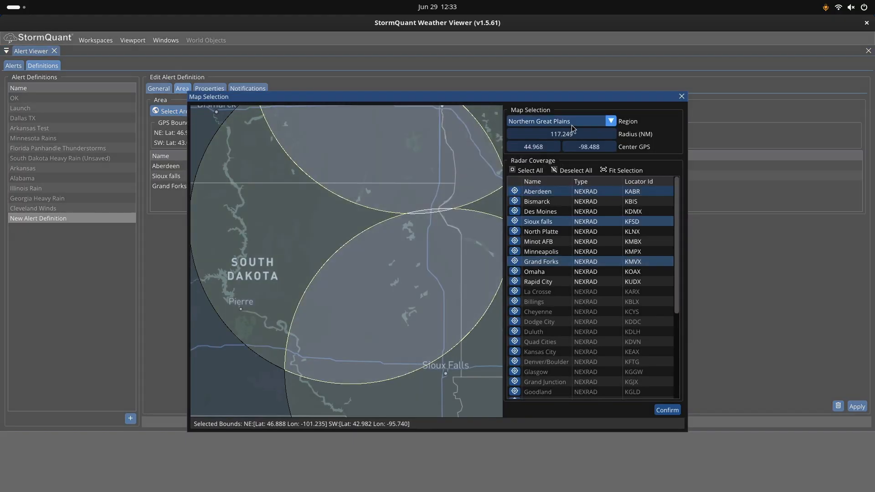
click(609, 122)
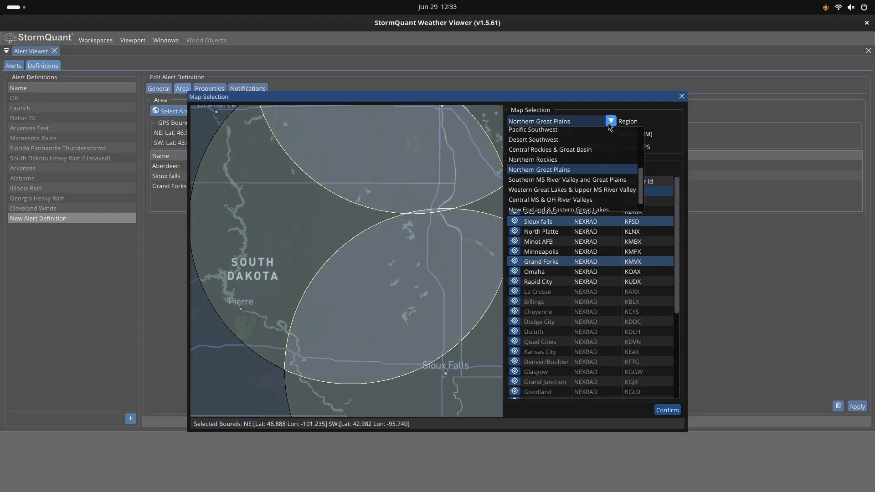
click(547, 172)
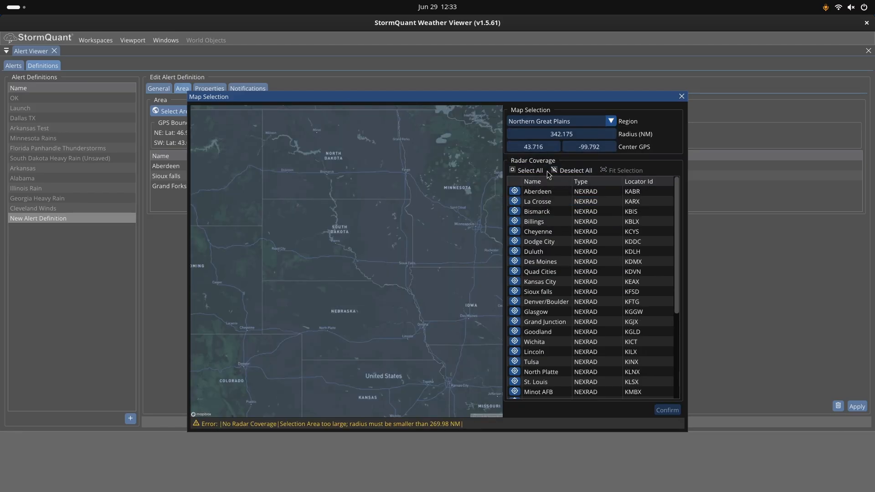
- Select the Aberdeen, Grand Forks and Sioux falls NEXRAD radars for coverage and confirm the area
scroll(399, 177, up, 2)
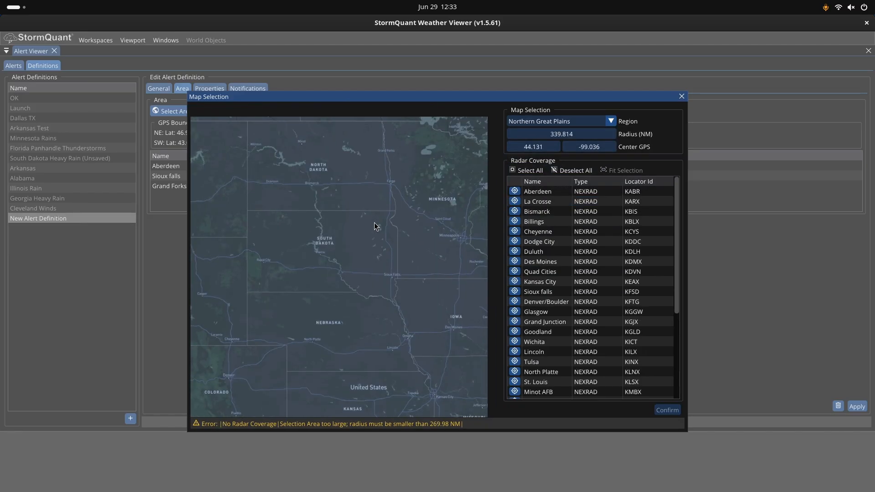
scroll(378, 224, up, 1)
scroll(378, 222, up, 3)
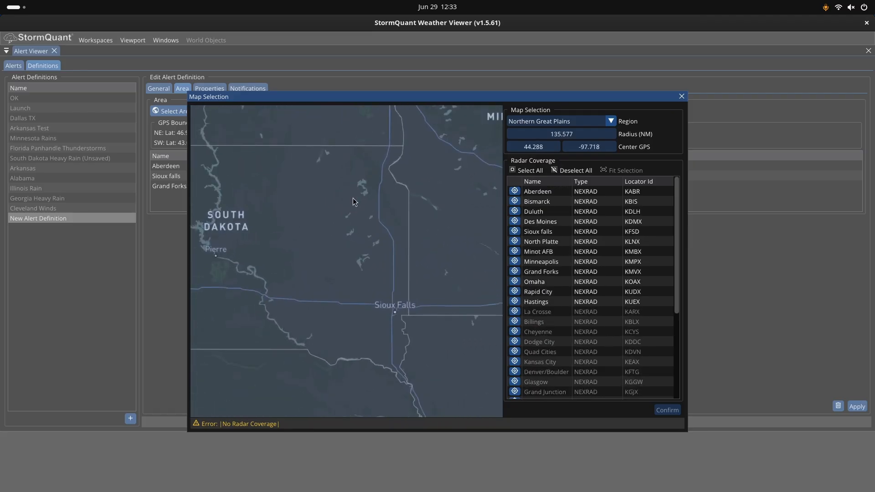
drag(345, 164, 346, 213)
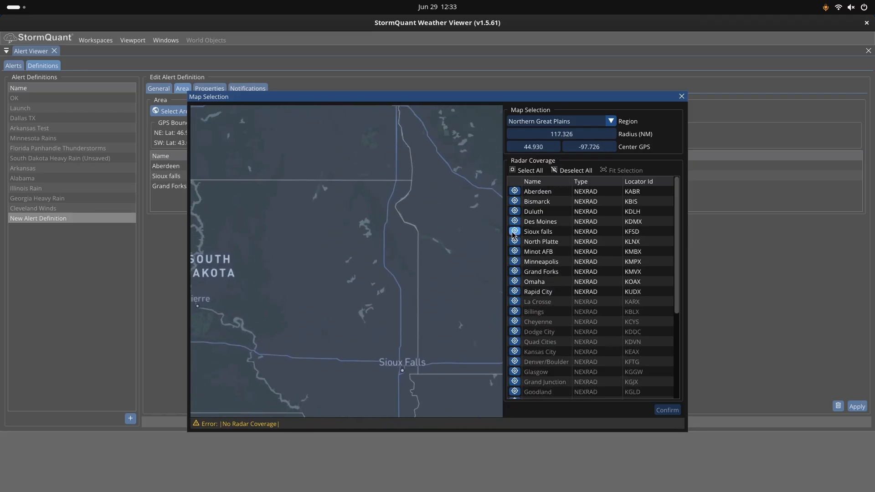
click(543, 197)
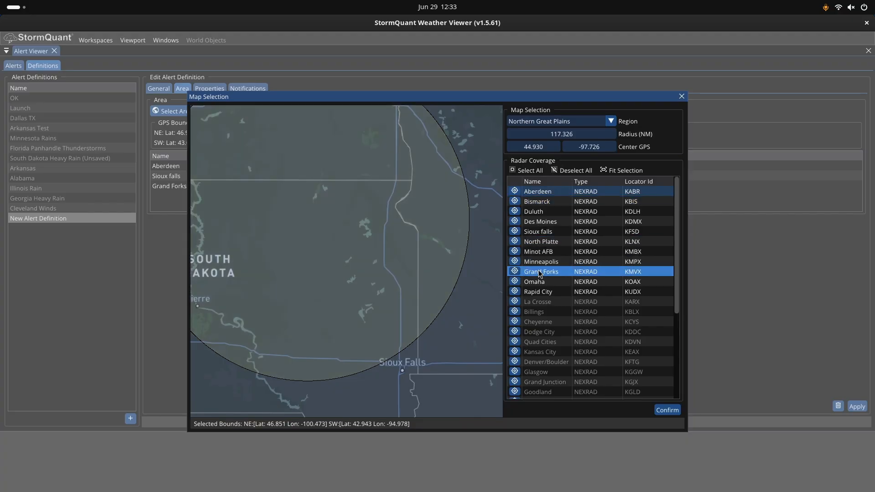
click(540, 272)
click(538, 231)
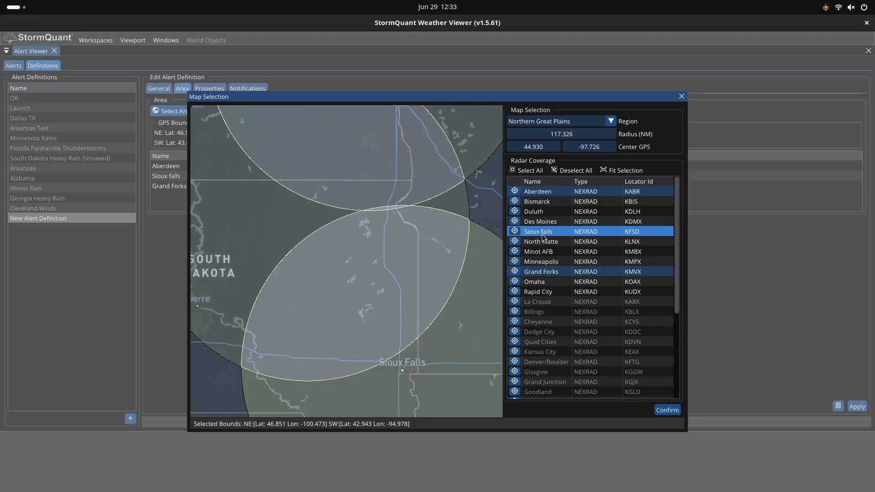
click(174, 212)
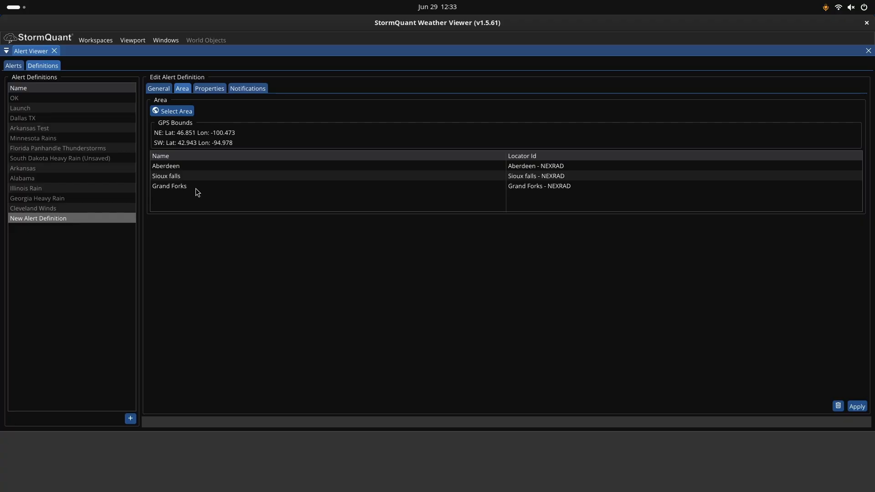
- Apply the Heavy Rain/Thunderstorms template to the alert's condition properties
click(209, 88)
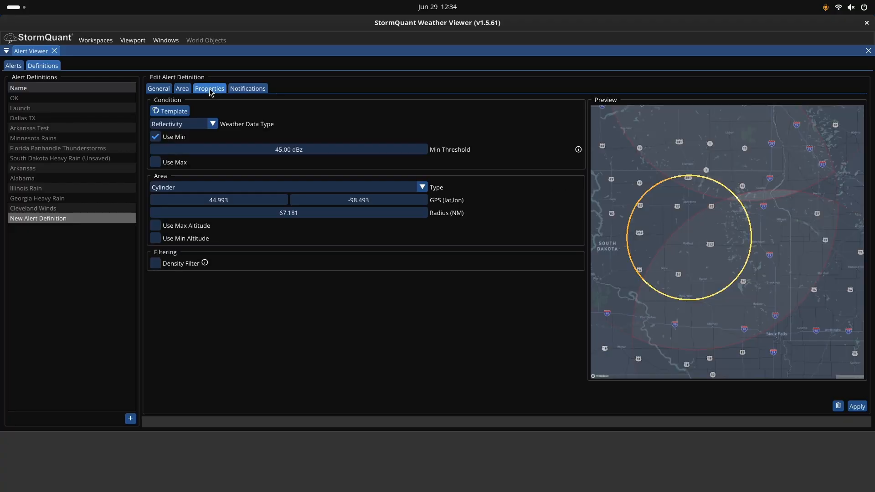
click(188, 114)
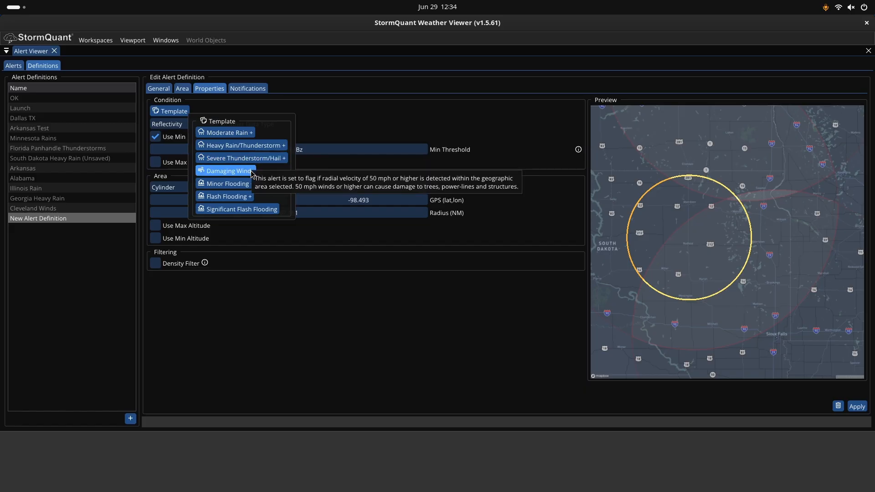
click(280, 147)
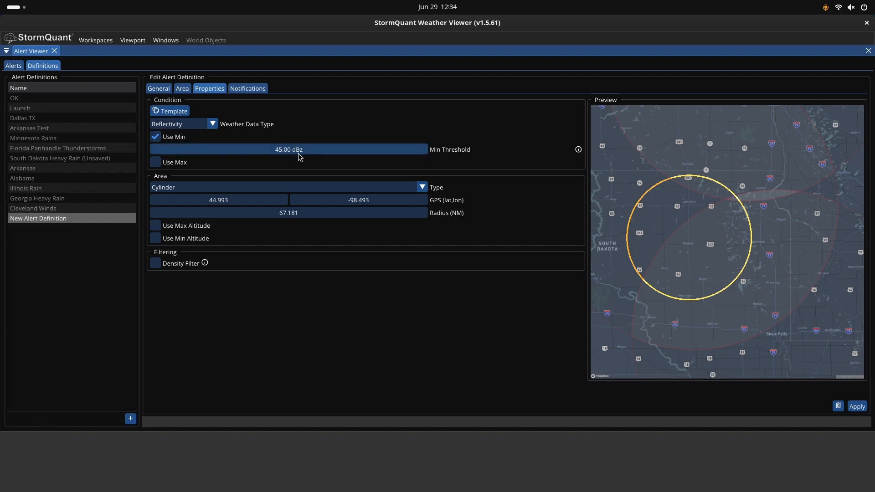
- Set the weather data type to Reflectivity
click(216, 127)
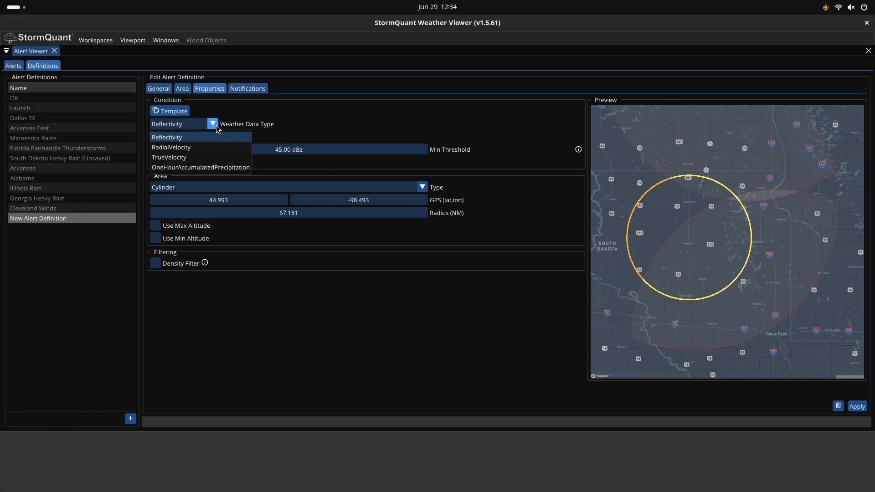
click(184, 138)
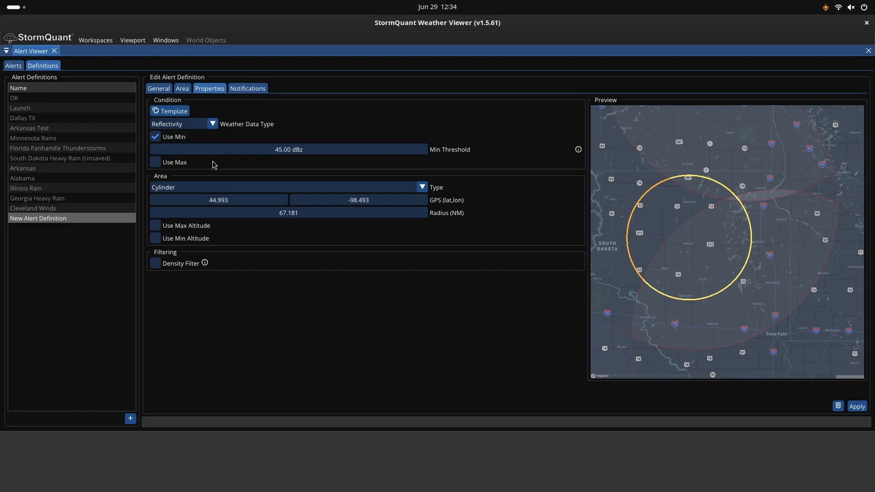
click(155, 163)
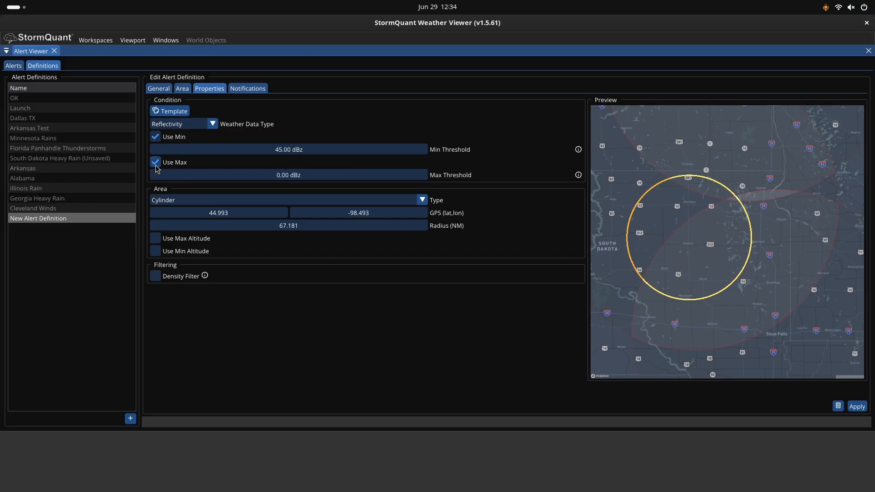
click(155, 163)
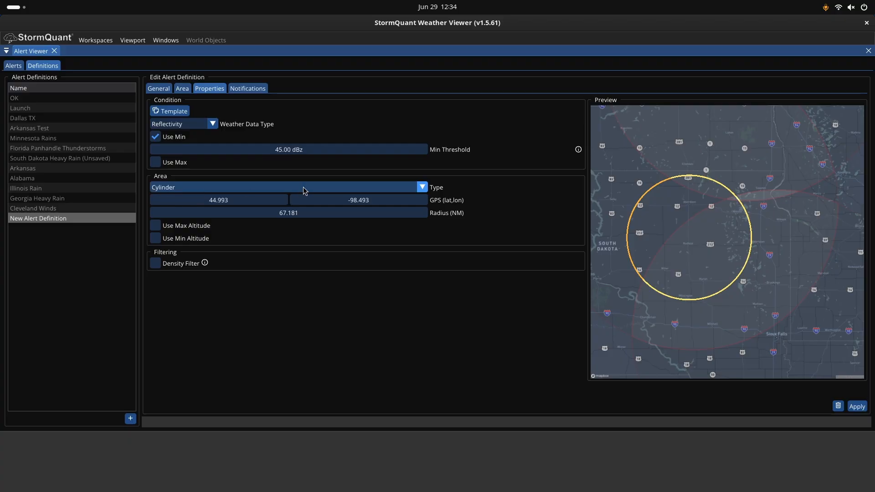
click(422, 188)
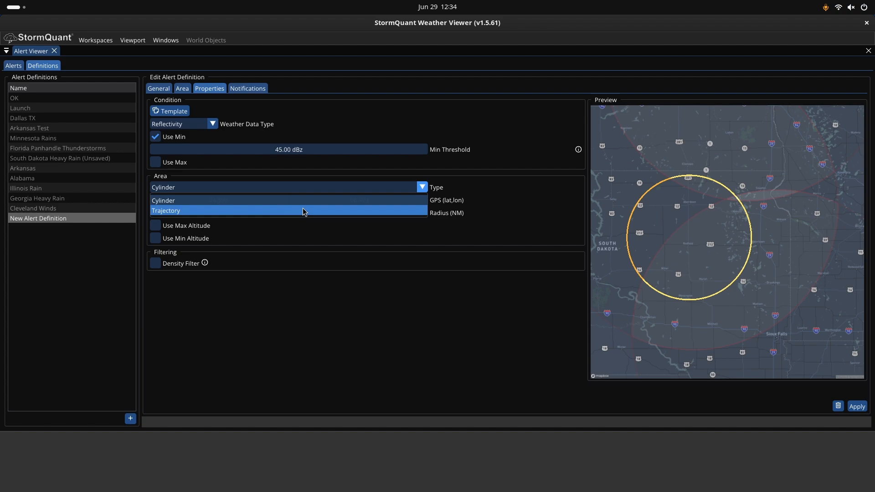
click(424, 188)
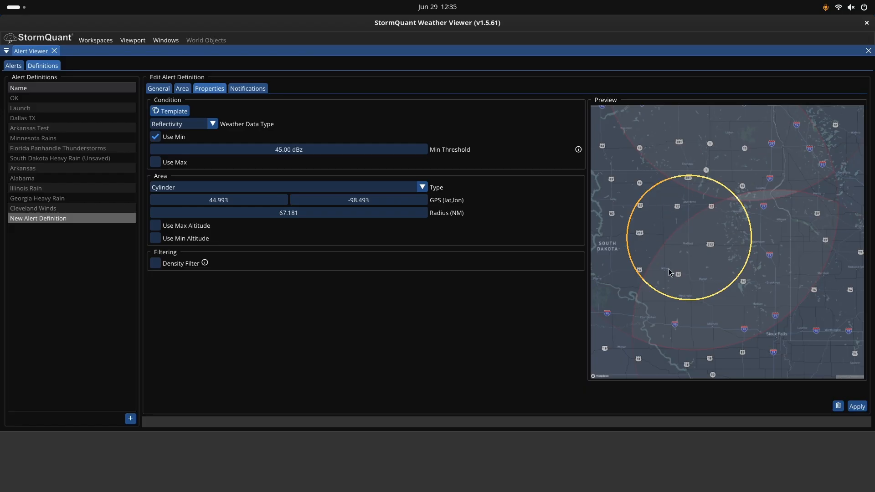
- Reposition the cylinder area's center on the preview map over central South Dakota
click(715, 224)
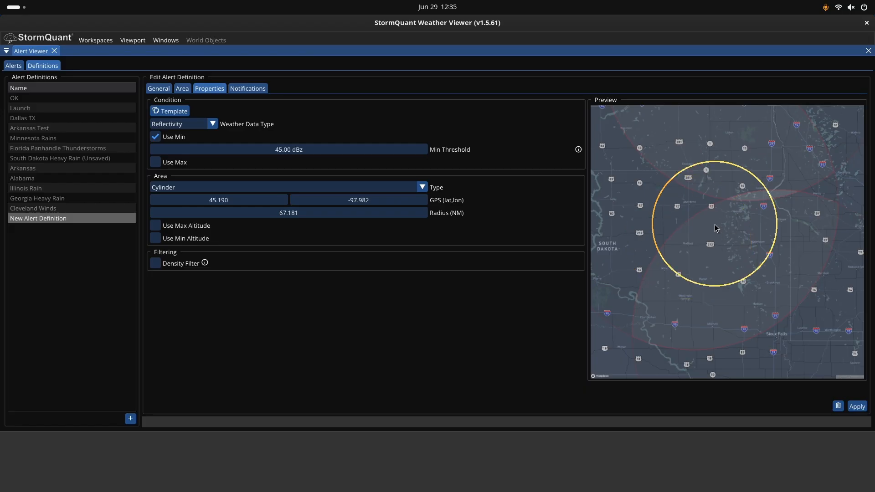
click(738, 230)
click(722, 247)
click(629, 279)
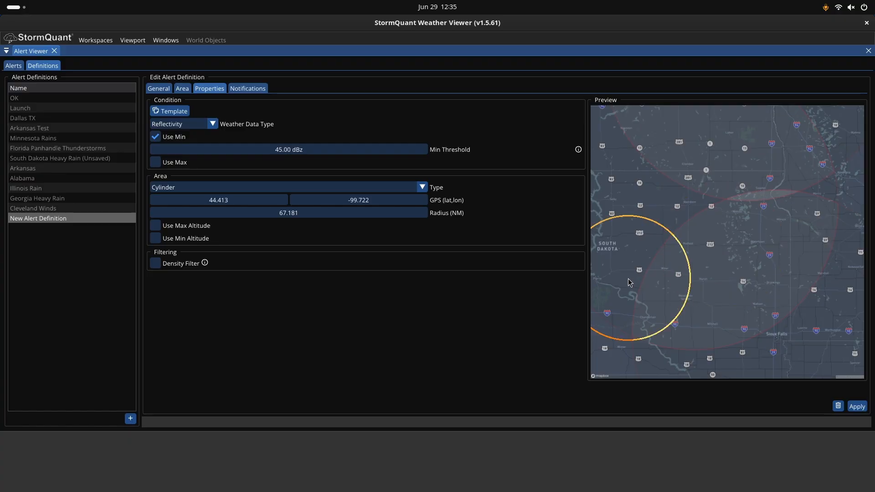
click(721, 321)
click(700, 237)
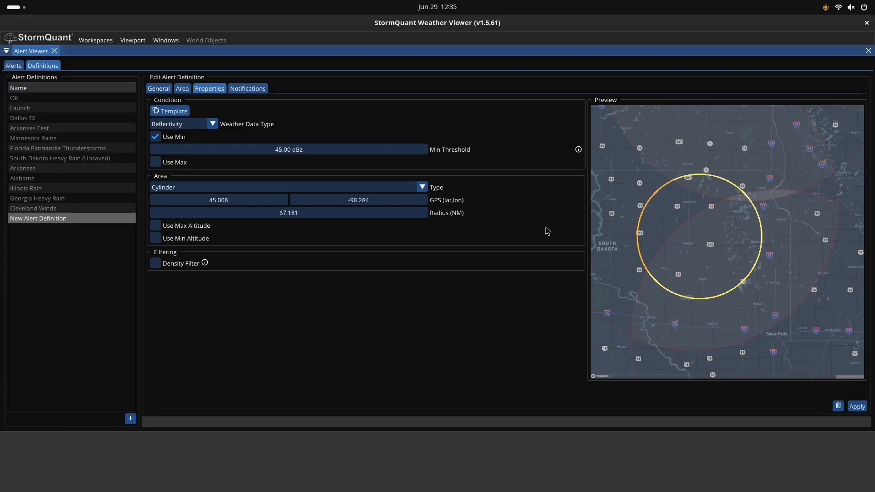
- Adjust the cylinder's GPS center to 44.993, -98.250 and its radius to 84.181 NM
drag(225, 202, 250, 203)
mouse_move(354, 200)
mouse_down()
mouse_move(408, 201)
mouse_move(346, 201)
mouse_move(370, 201)
mouse_up()
mouse_move(285, 216)
mouse_down()
mouse_move(273, 215)
mouse_move(293, 215)
mouse_up()
double_click(293, 215)
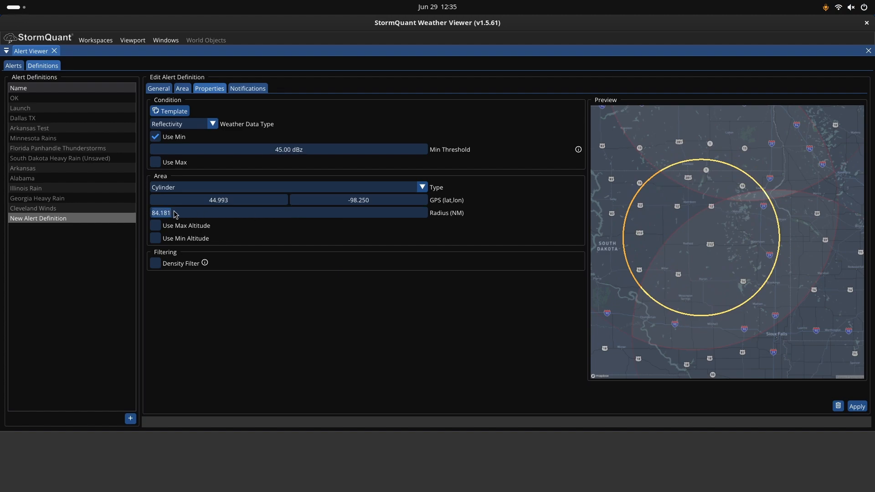
click(224, 228)
click(156, 227)
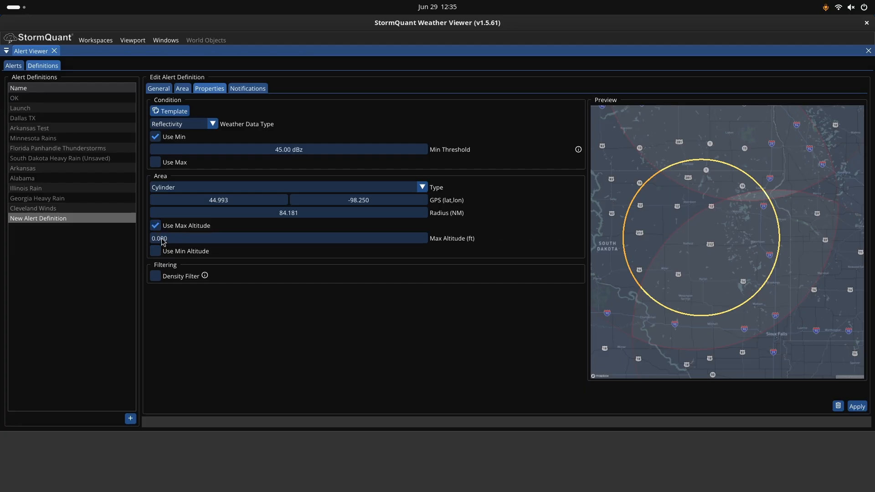
click(158, 226)
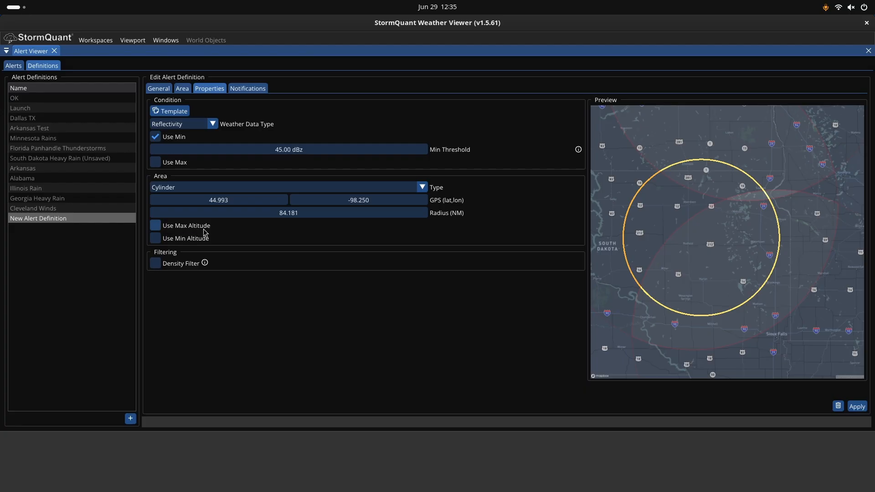
mouse_move(206, 264)
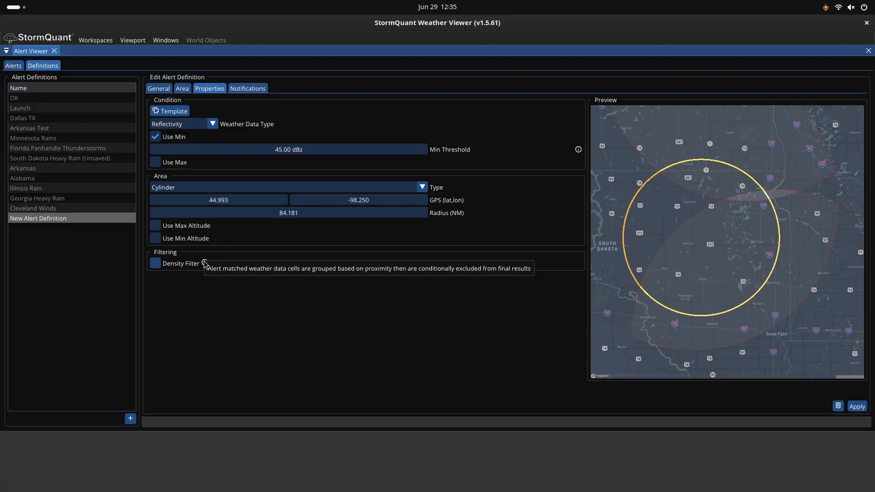
click(155, 264)
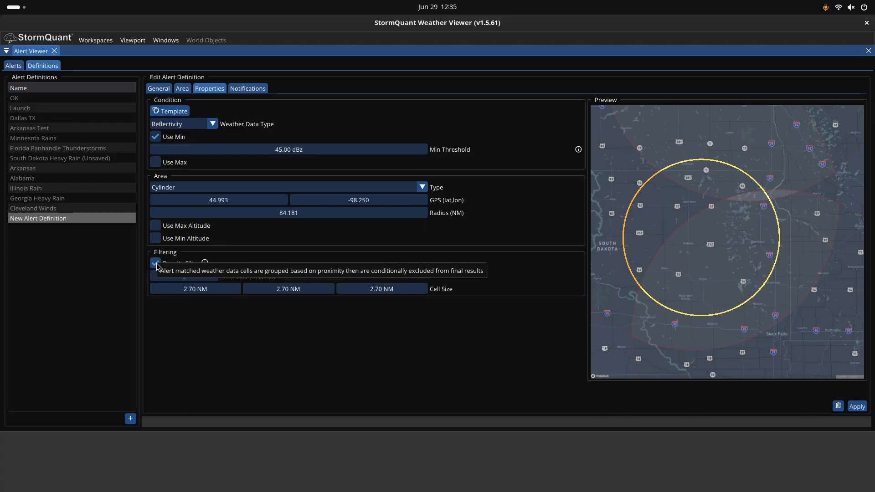
double_click(197, 279)
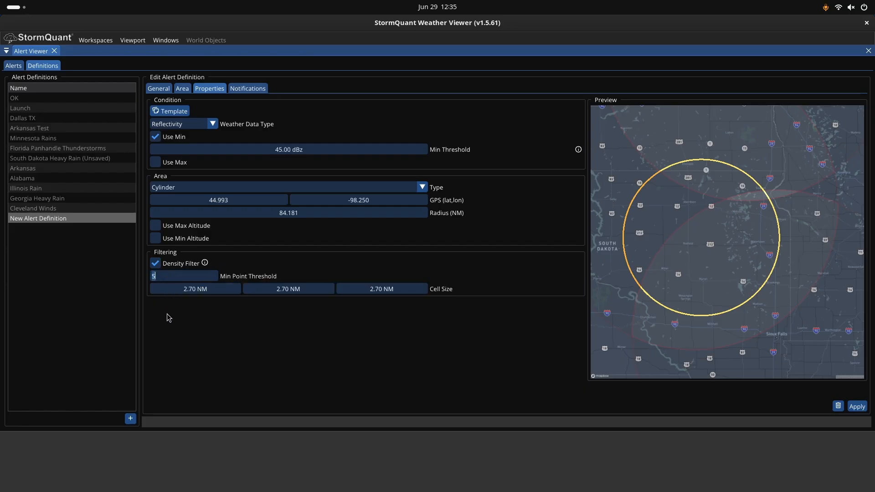
click(155, 264)
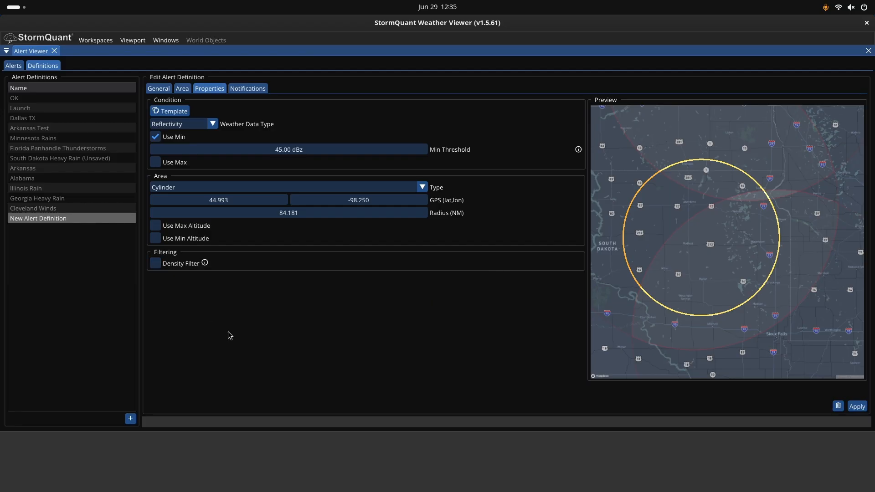
- Open the notifications and enable email alerts for the Meteorologist contact
click(254, 90)
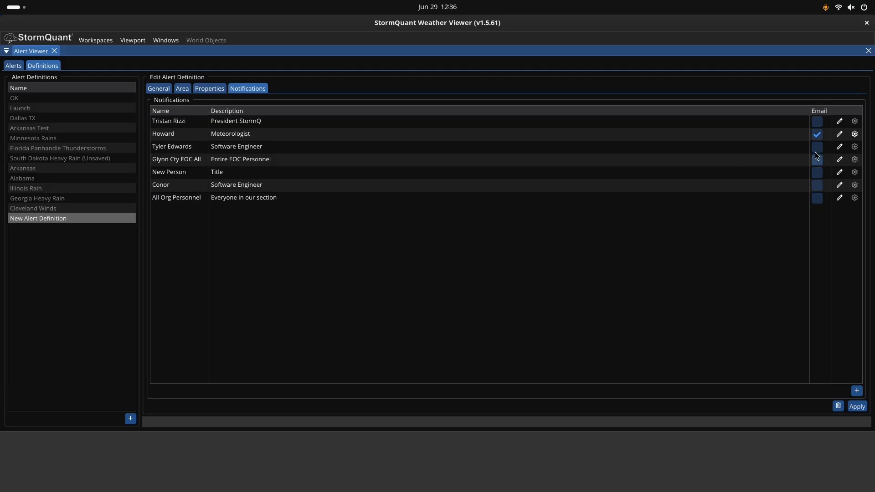
click(818, 135)
click(822, 138)
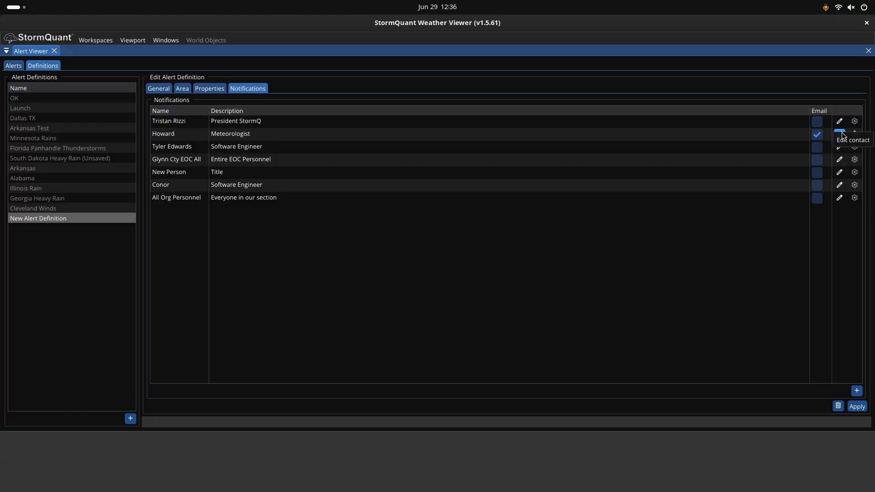
- Open the Meteorologist contact's details for review and cancel
click(841, 134)
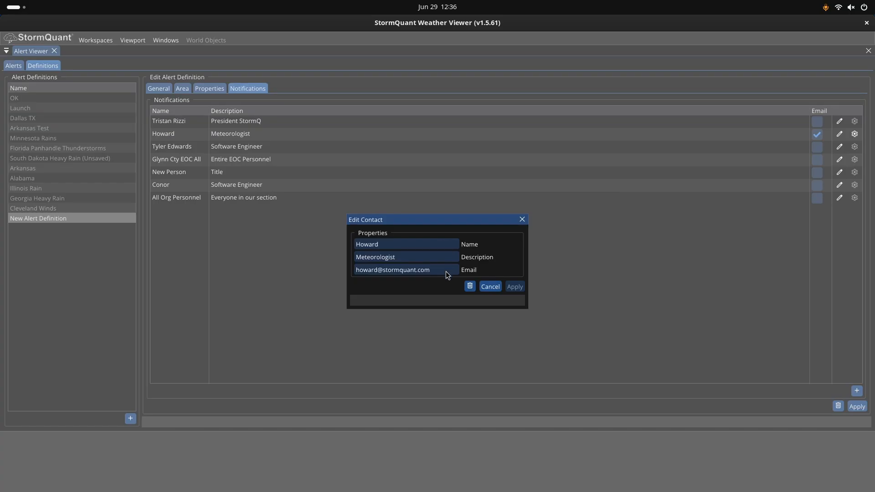
click(493, 287)
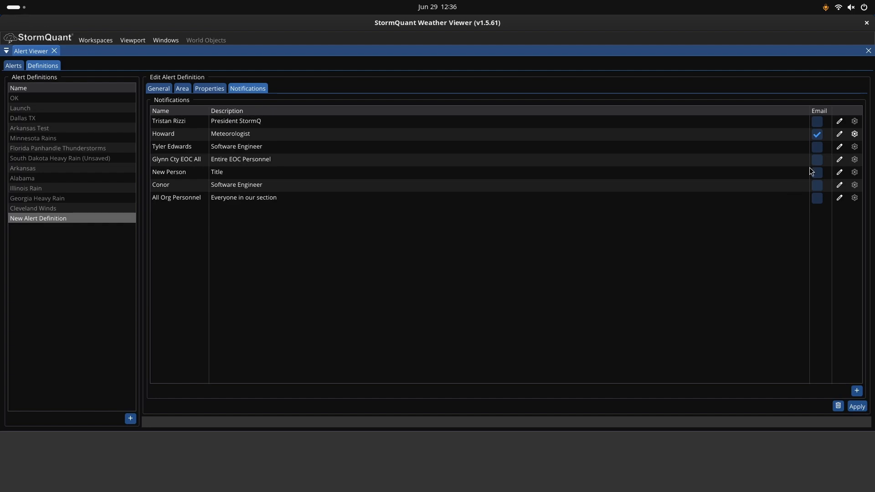
- Enable suppression of subsequent notifications for the Meteorologist contact with a suppression duration of 120
click(856, 136)
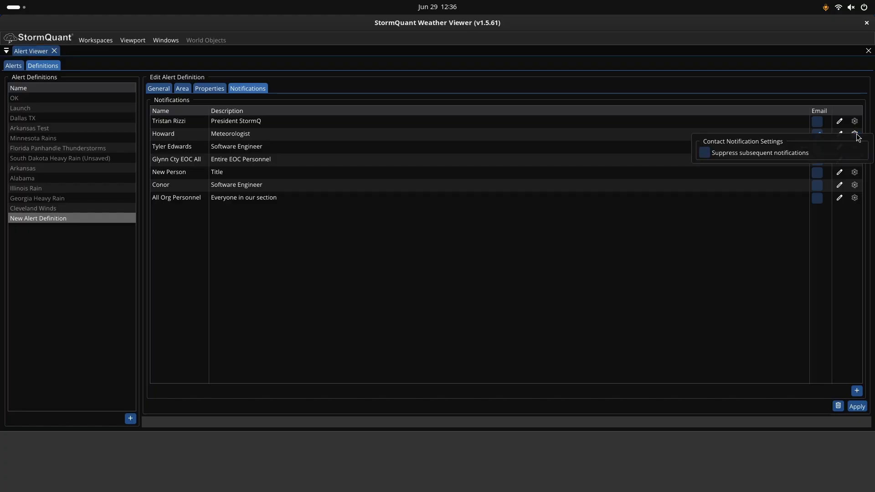
click(705, 154)
click(710, 169)
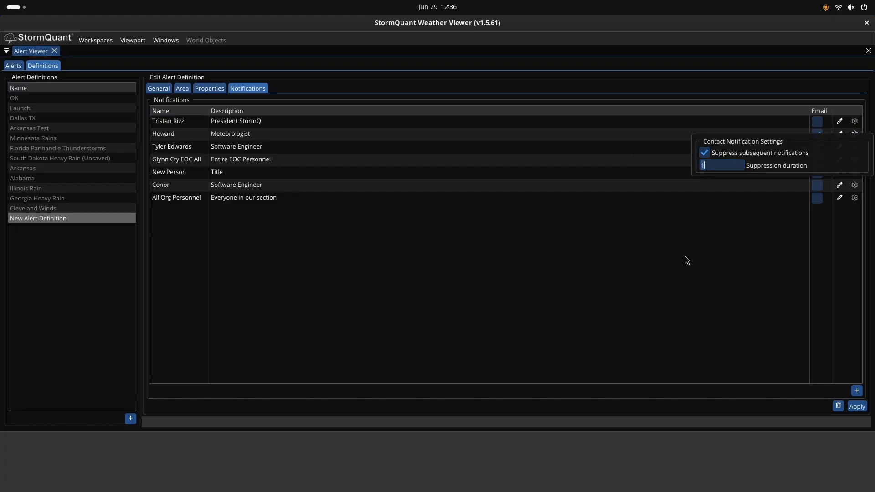
text(2)
key(BackSpace)
text(120)
click(857, 391)
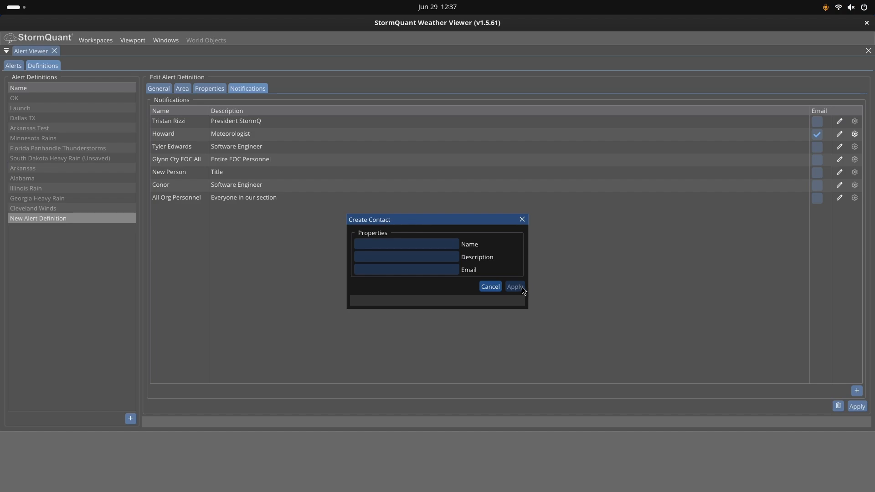
click(522, 219)
click(160, 89)
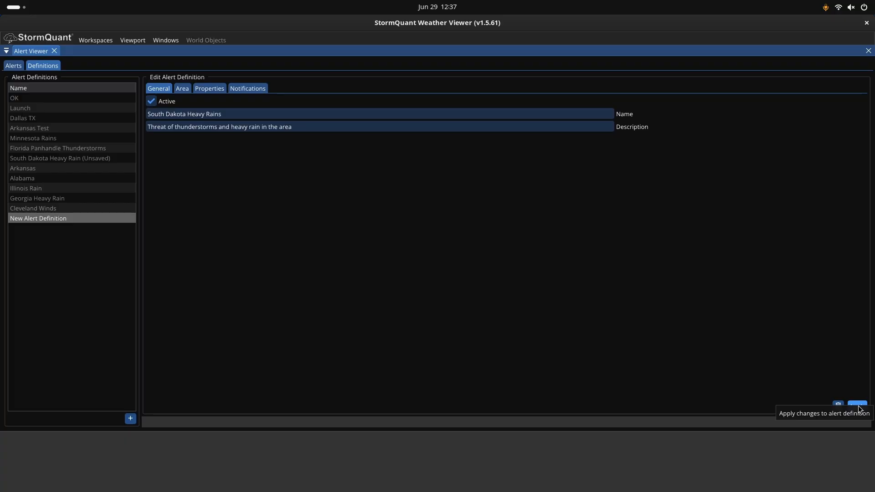
- Open the details of the 14:43 South Dakota Heavy Rain alert and enlarge the panel to review its trigger points
click(14, 67)
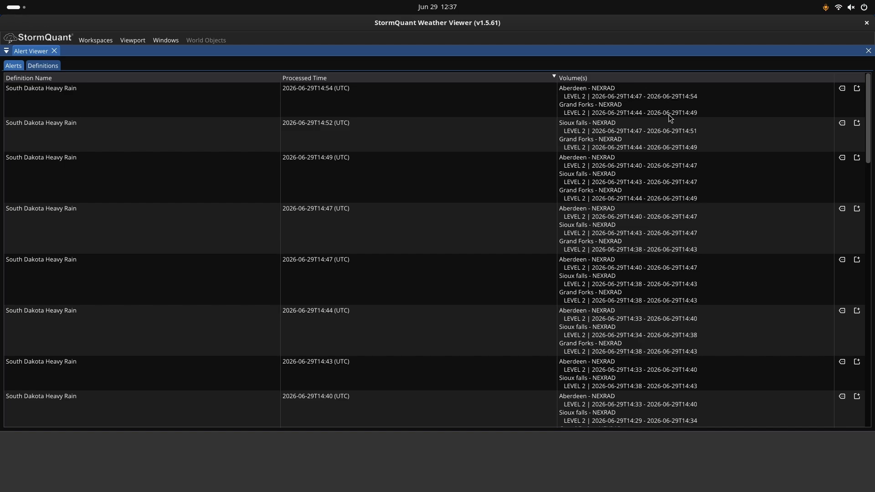
click(842, 362)
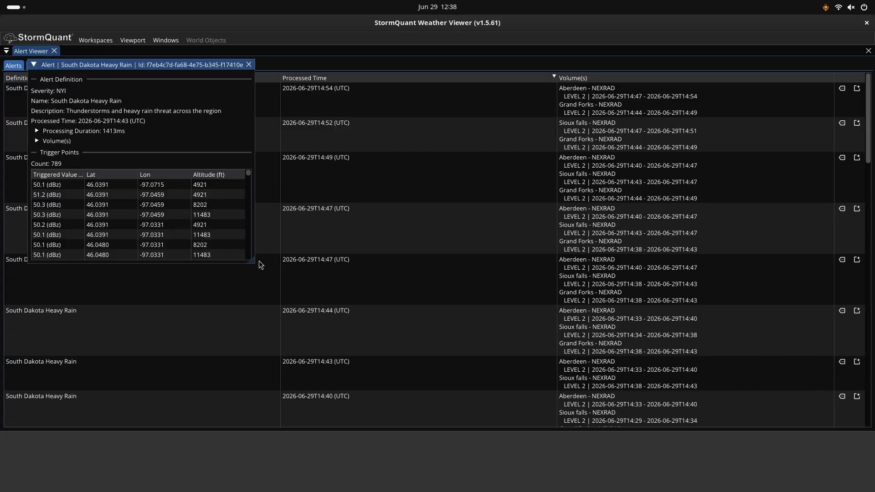
drag(252, 261, 424, 422)
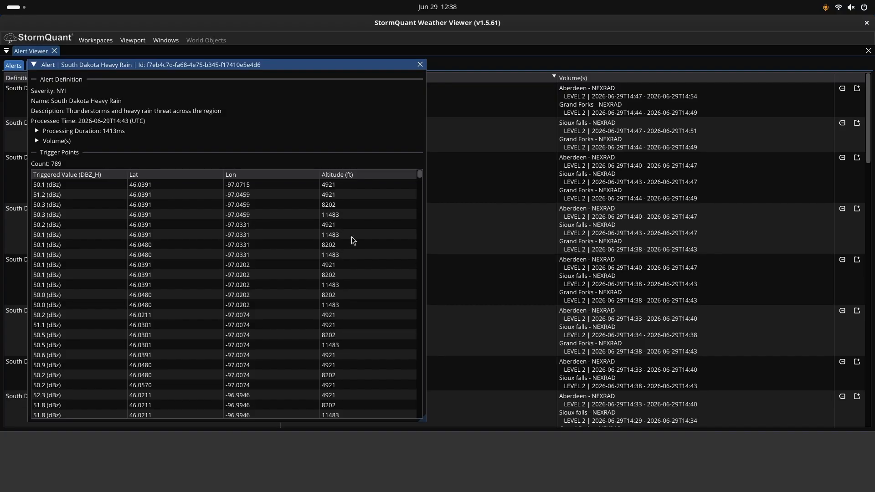
click(421, 65)
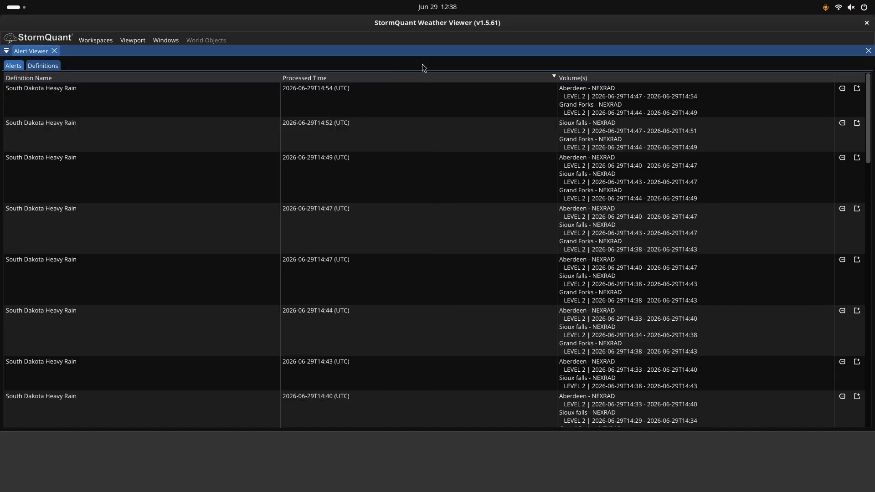
- Open a new viewport with the triggered alert settings of the 14:44 South Dakota Heavy Rain alert
click(856, 311)
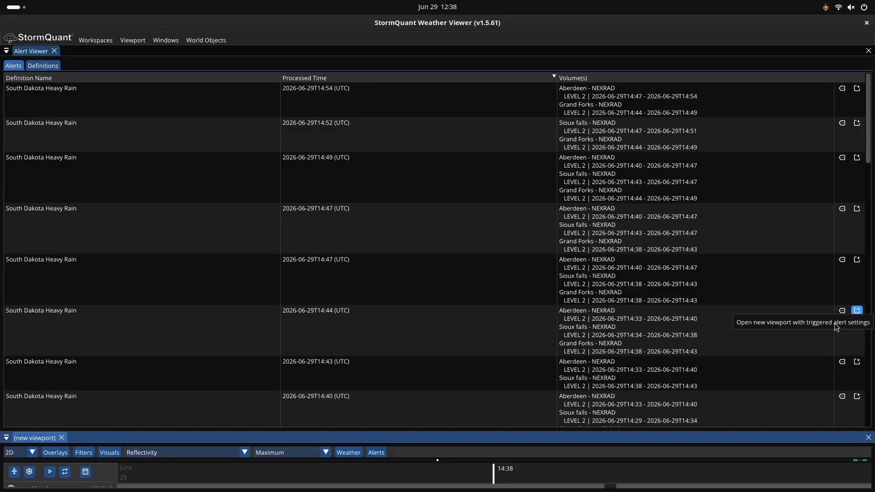
drag(41, 438, 159, 263)
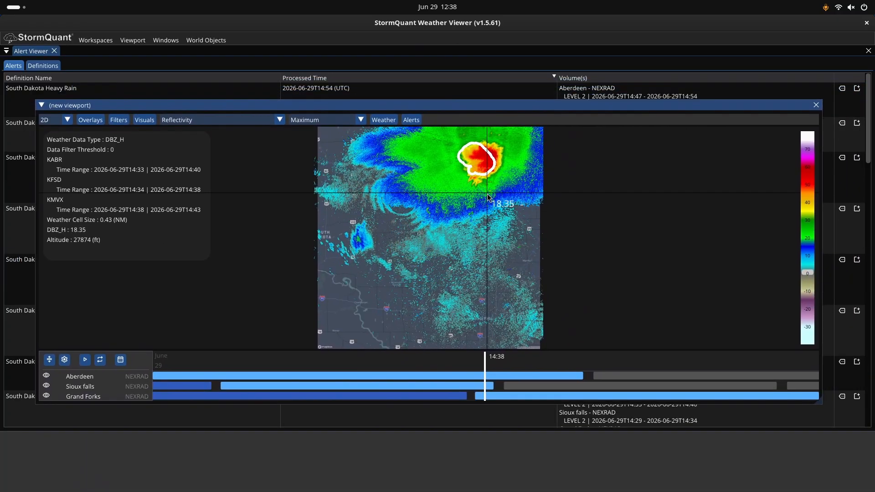
scroll(473, 219, up, 5)
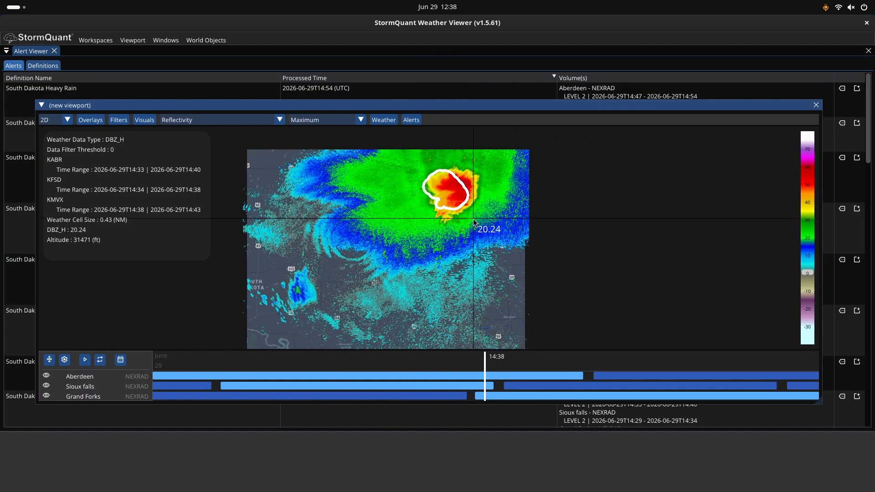
drag(486, 183, 463, 232)
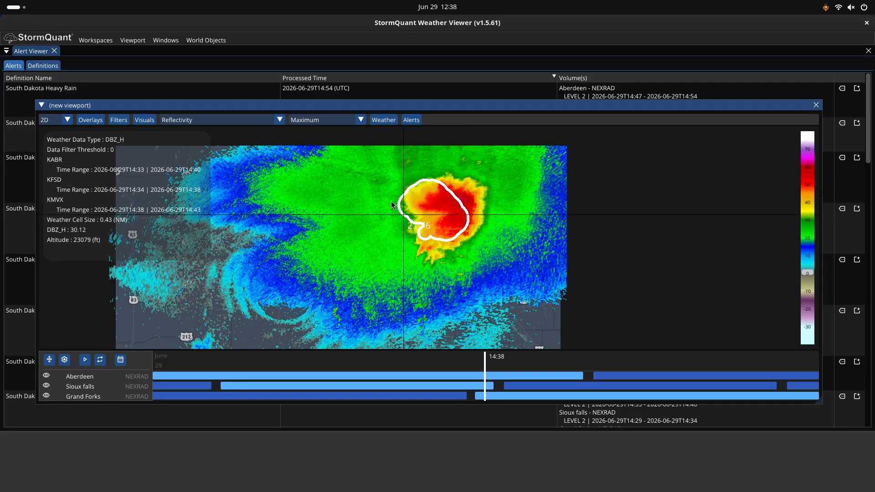
- Show the alert area outlines for the South Dakota Heavy Rain alerts in the viewport
click(407, 121)
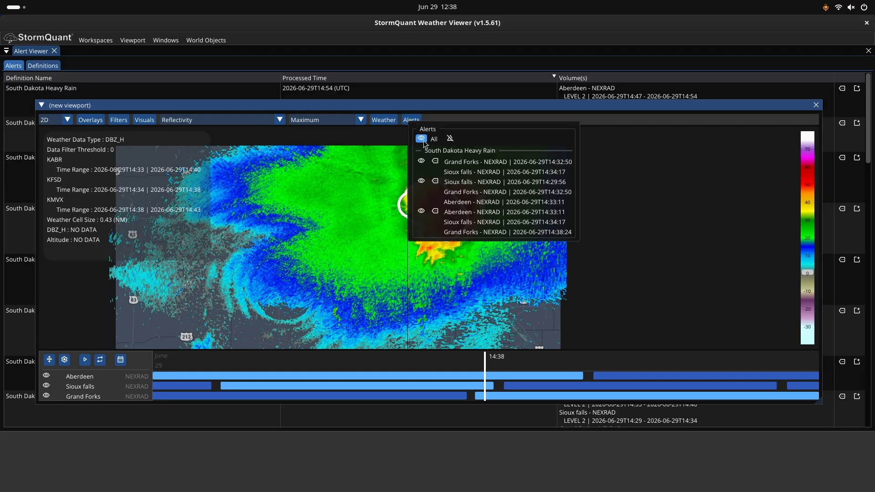
click(423, 138)
click(419, 138)
click(451, 139)
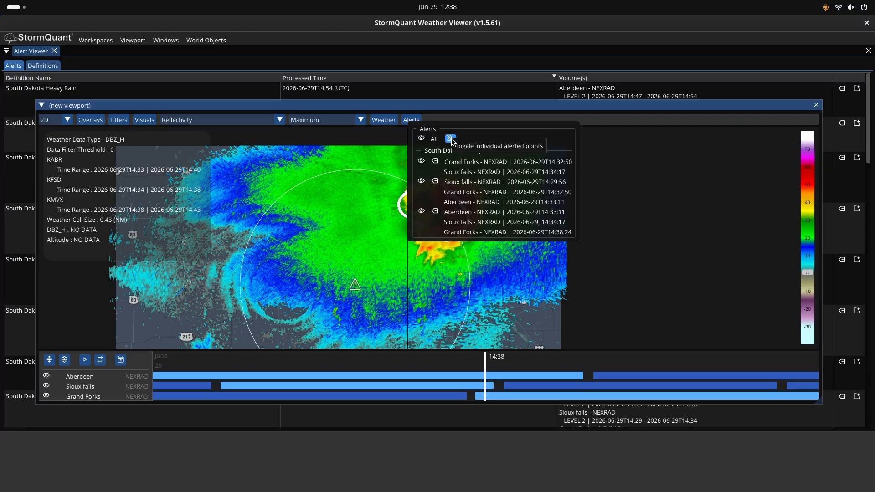
- Zoom and pan the radar view to inspect the trigger points inside the alert outline
click(546, 269)
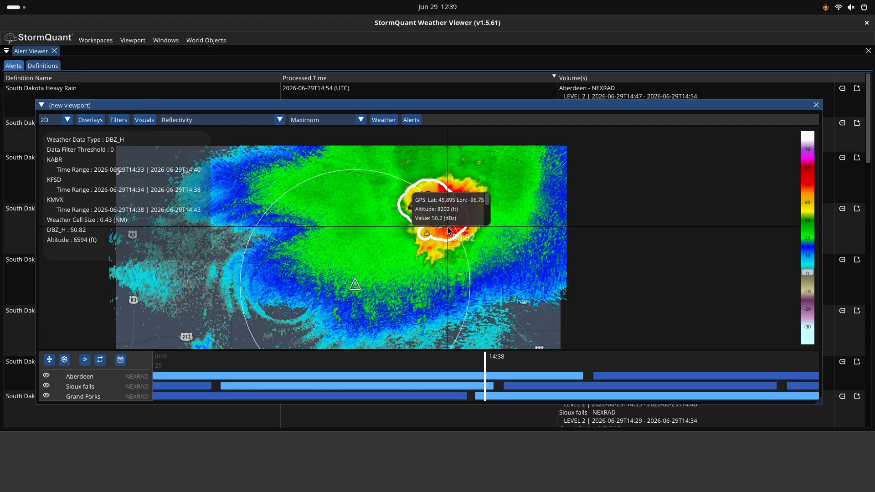
scroll(440, 258, up, 2)
scroll(440, 258, up, 3)
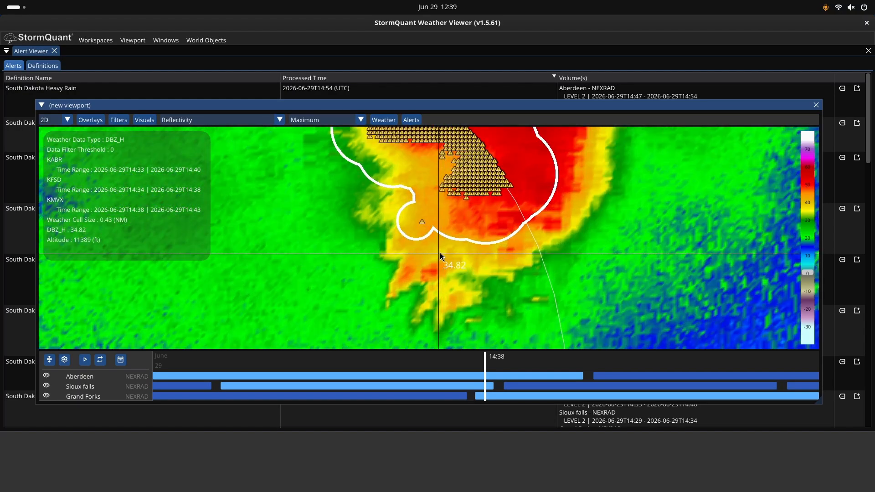
drag(461, 231, 399, 291)
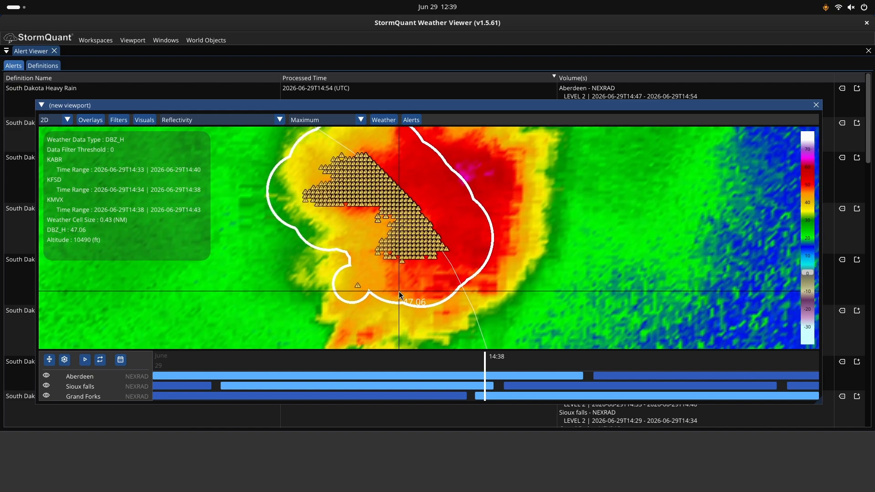
mouse_move(357, 287)
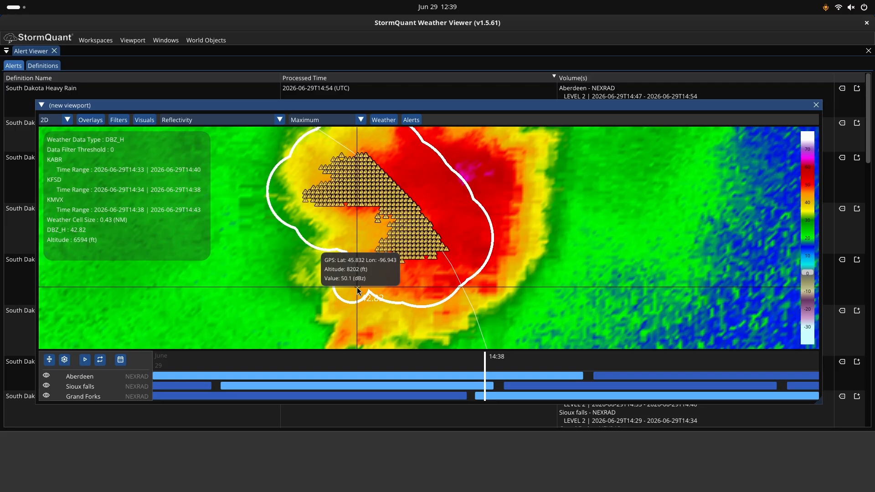
mouse_move(439, 240)
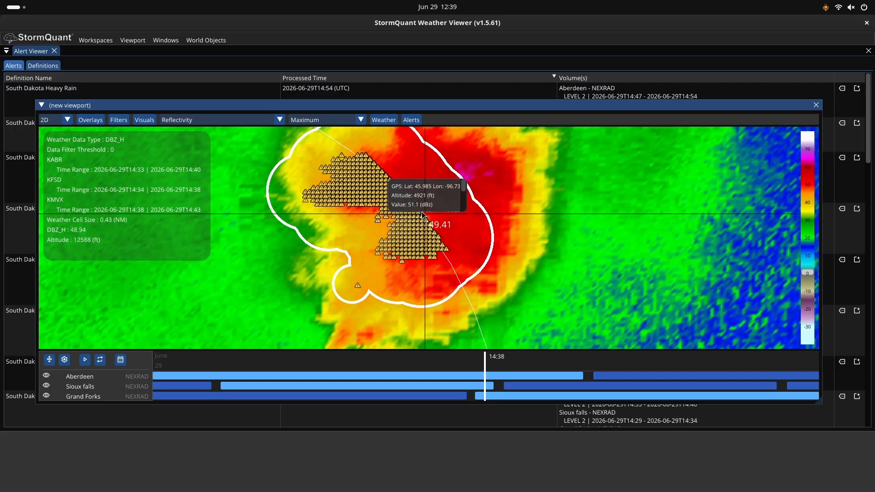
scroll(444, 279, down, 3)
scroll(444, 279, down, 1)
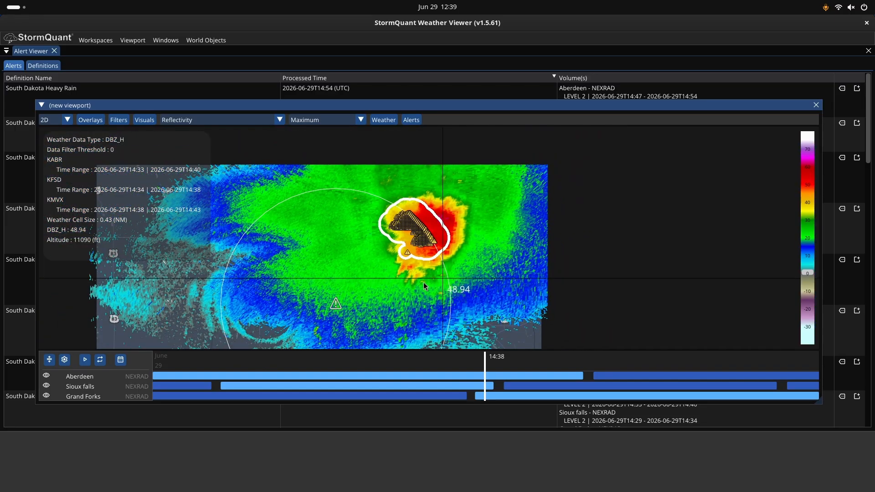
drag(393, 299, 462, 254)
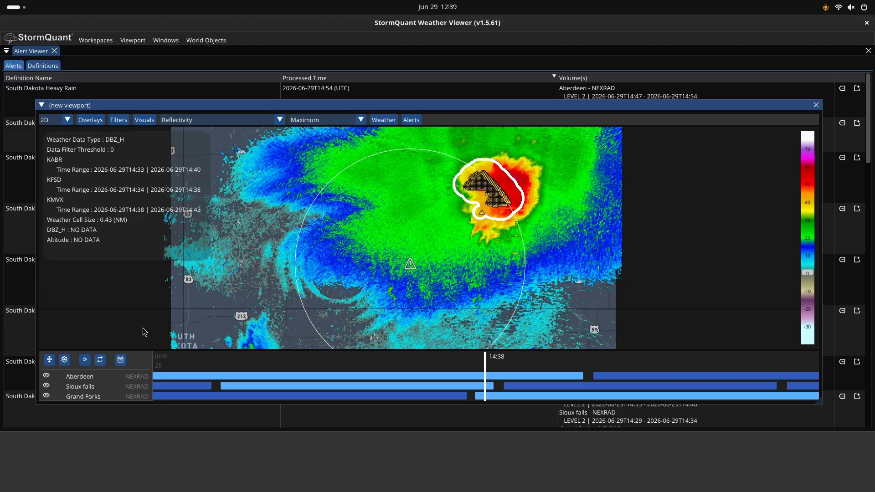
- Play the radar animation loop and check the playback speed setting
click(86, 360)
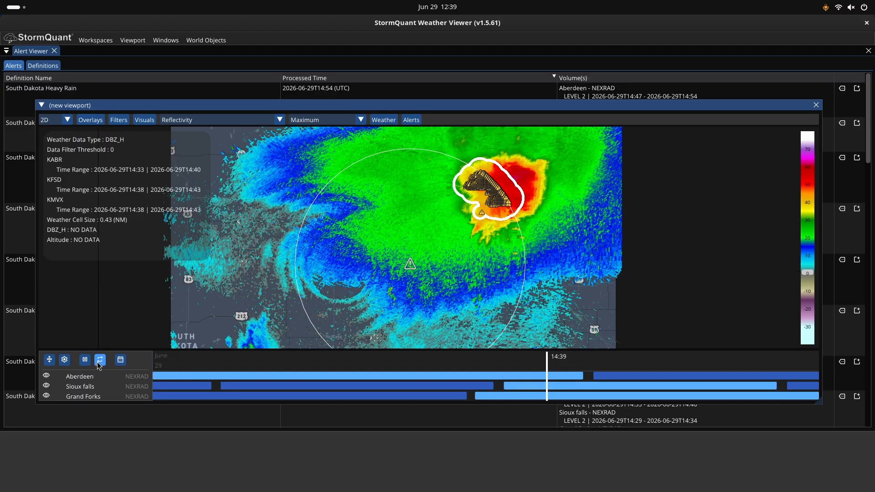
click(65, 360)
mouse_move(91, 355)
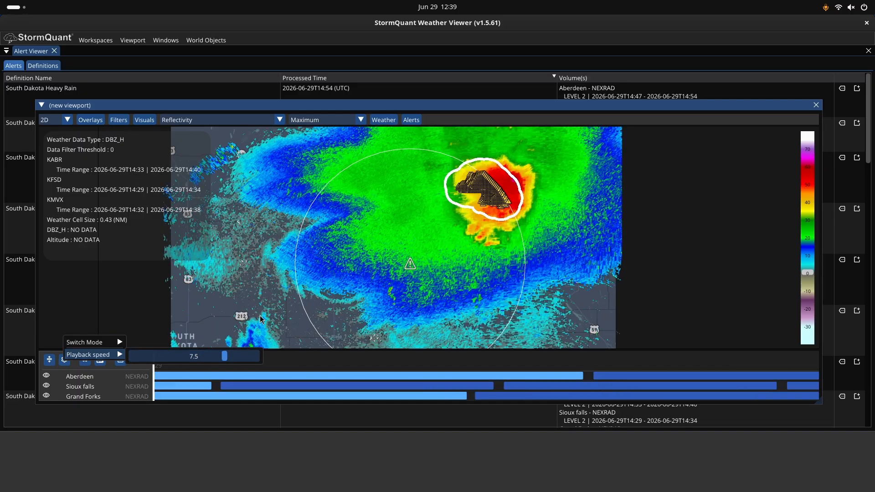
click(259, 315)
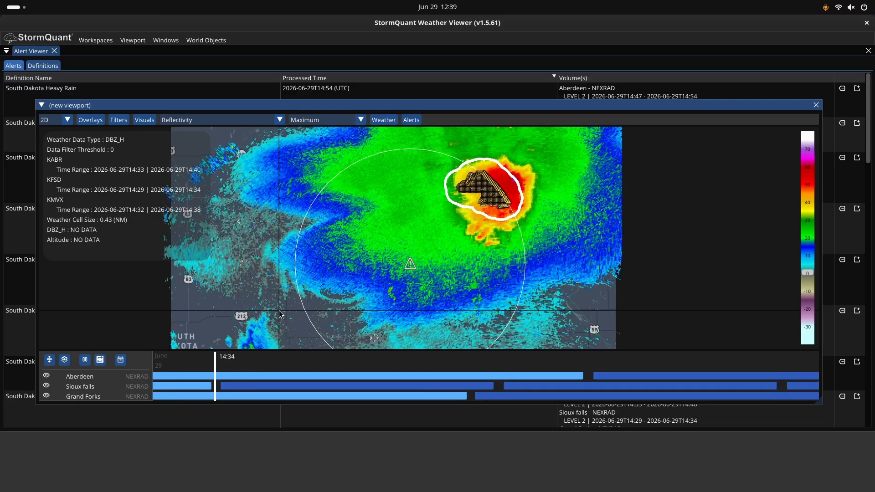
- Close the Alert Viewer, reopen it from the Alerts window, and return to the alert definitions
click(89, 79)
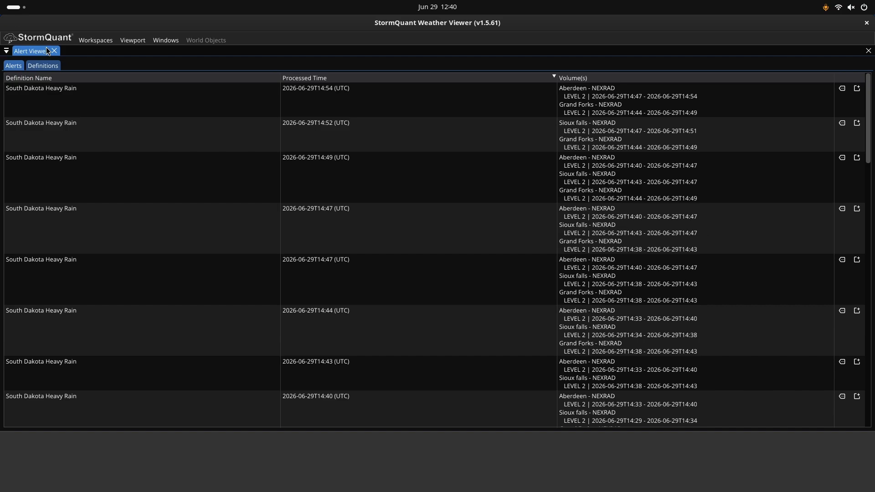
click(868, 50)
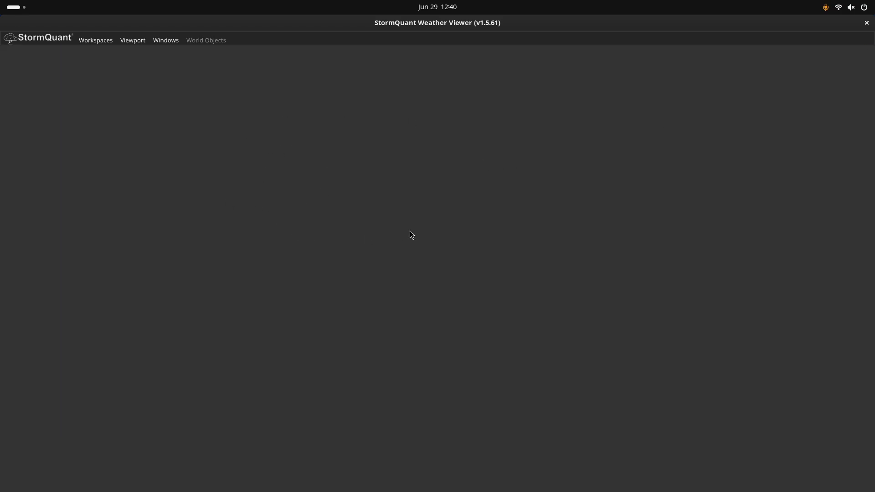
click(167, 41)
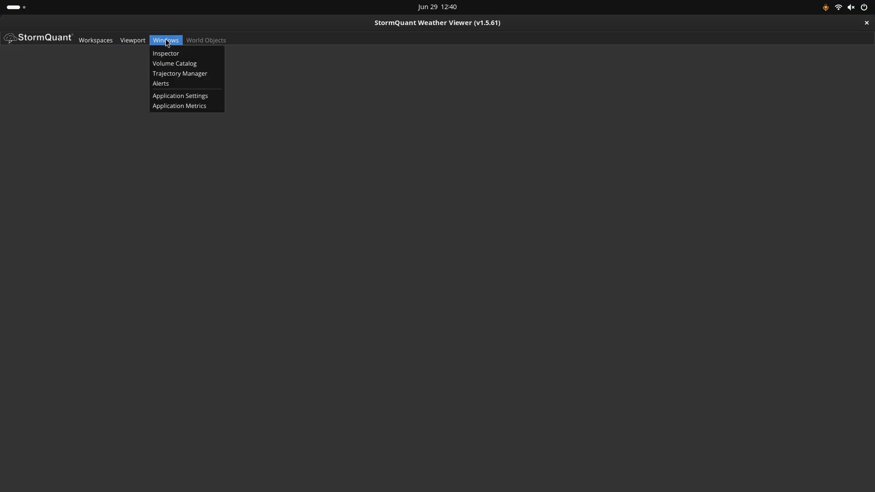
click(166, 84)
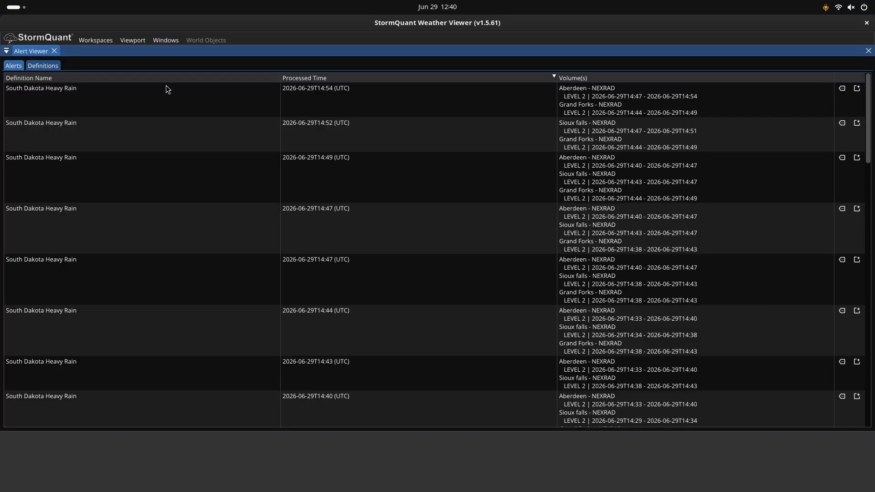
click(39, 67)
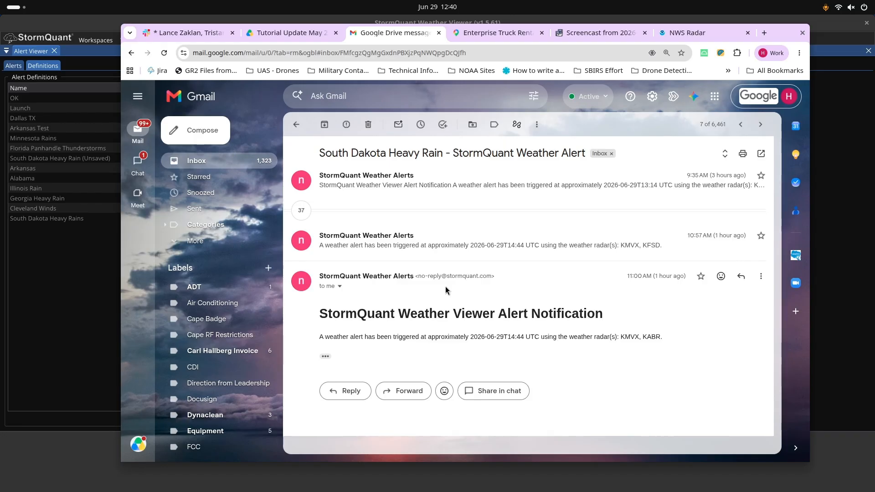
- Switch to Gmail and open the South Dakota Heavy Rain alert notification email to review it
click(373, 184)
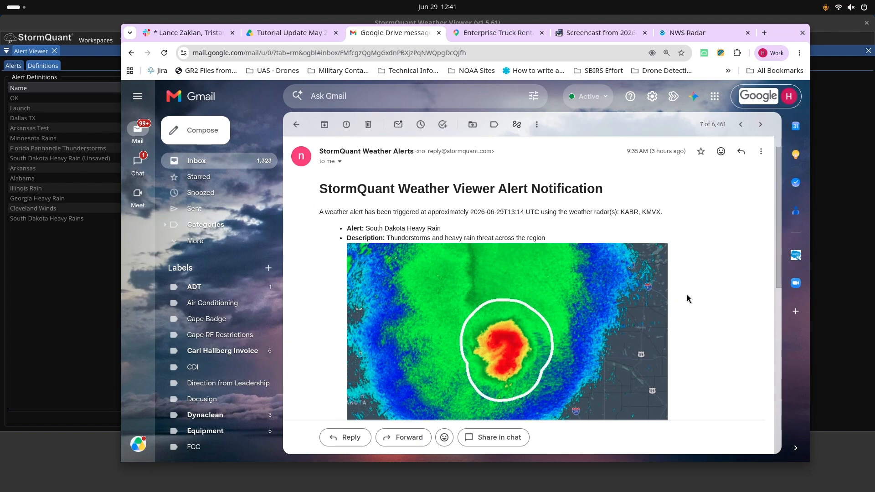
scroll(688, 299, down, 2)
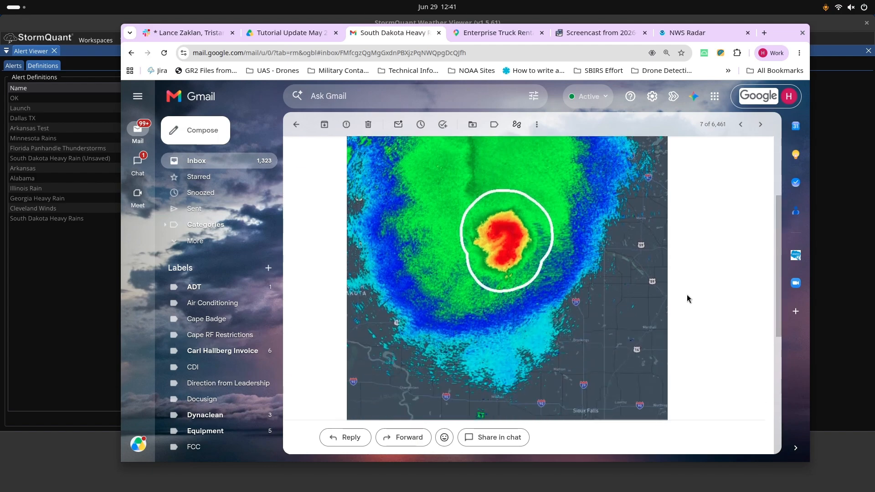
scroll(687, 295, up, 3)
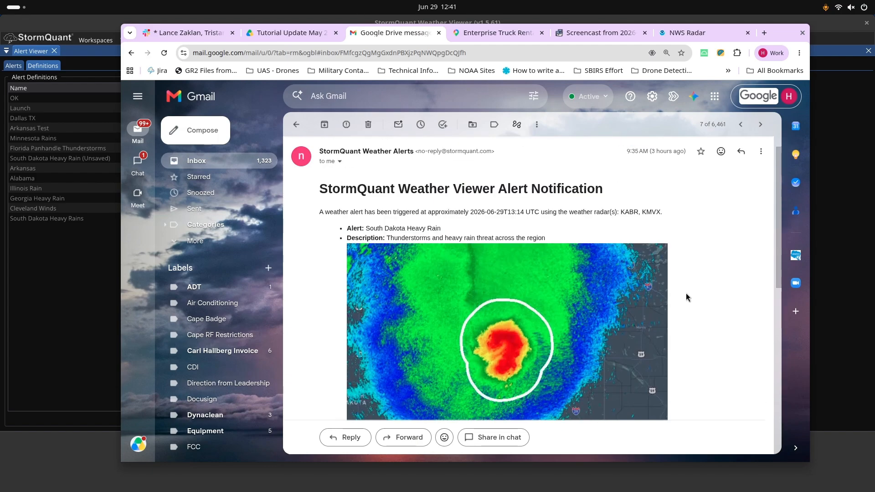